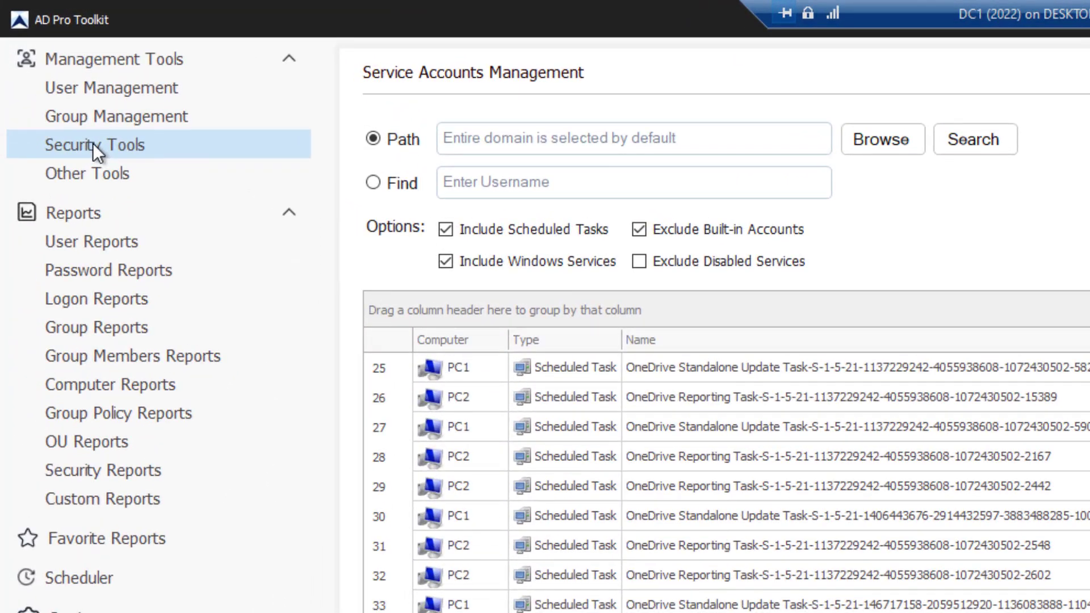
# - Open Security Tools > Service Account Management and set the ADPRO Test OU as the scan container
pyautogui.click(49, 75)
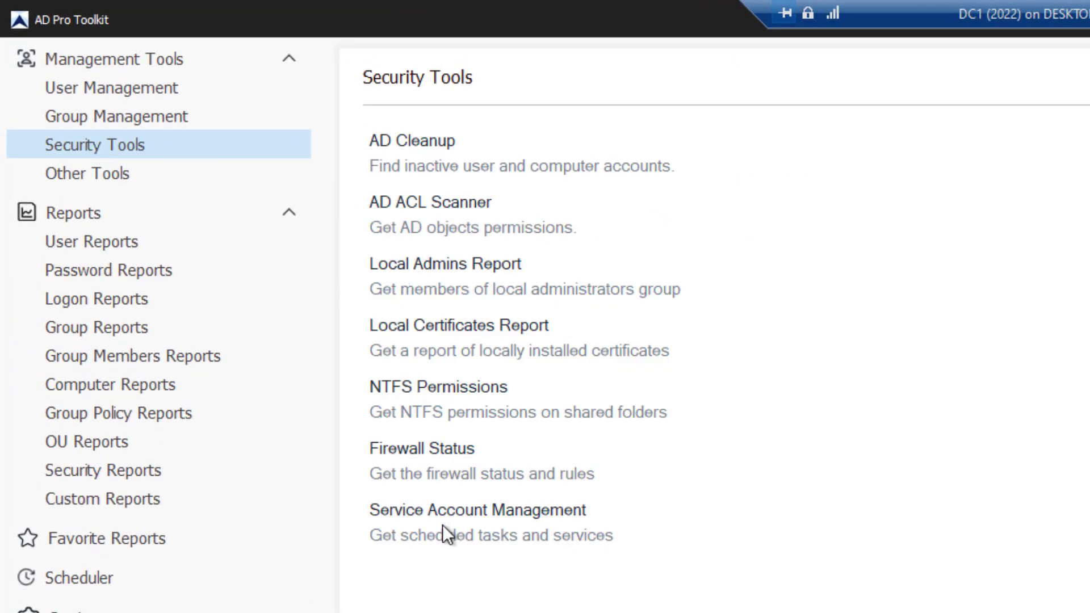
pyautogui.click(416, 514)
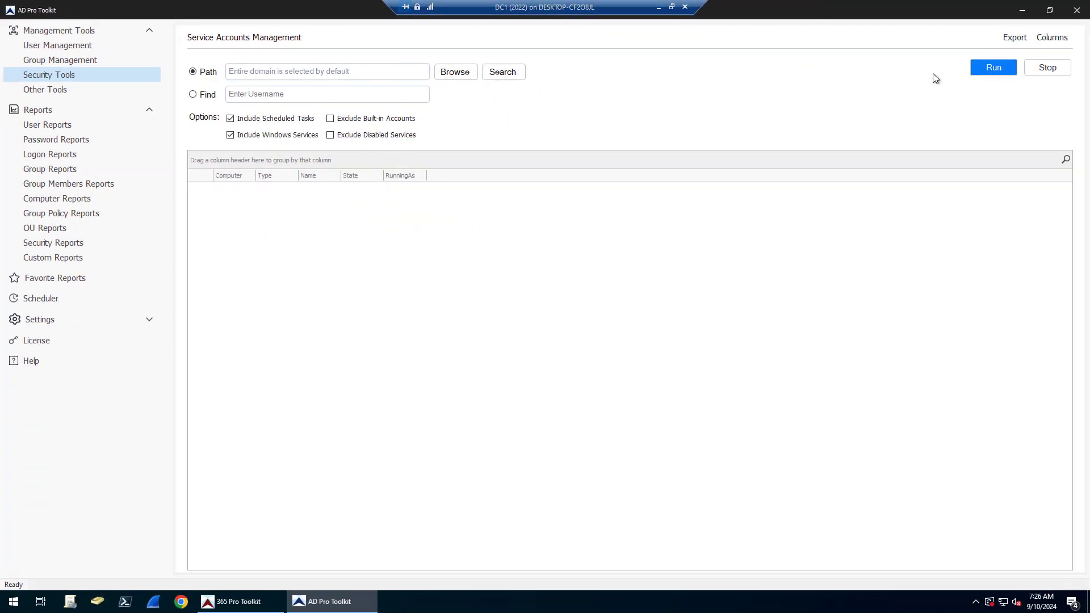
pyautogui.click(449, 71)
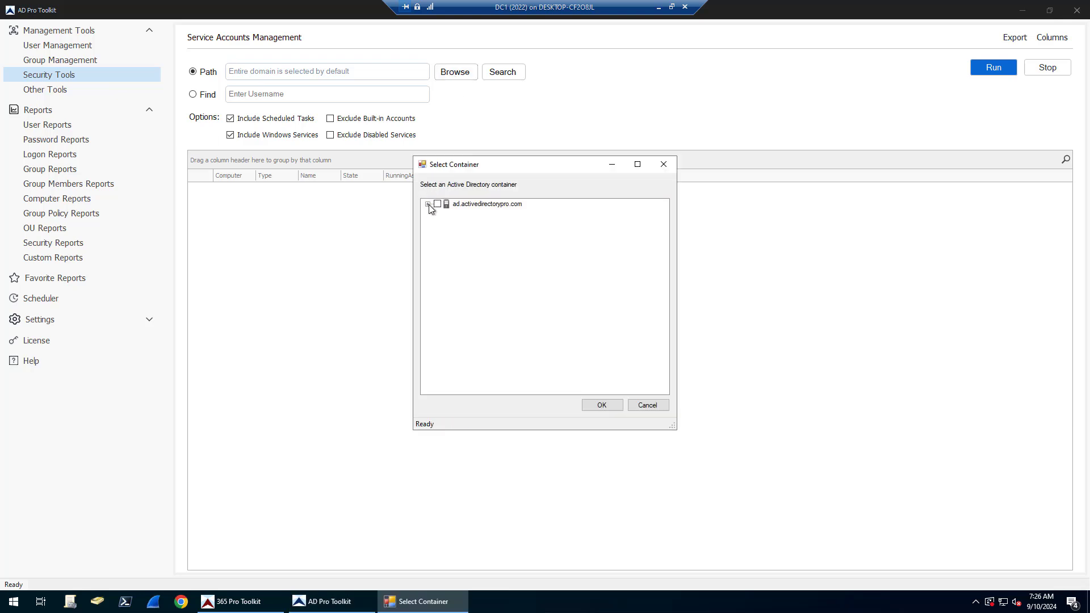
pyautogui.click(428, 204)
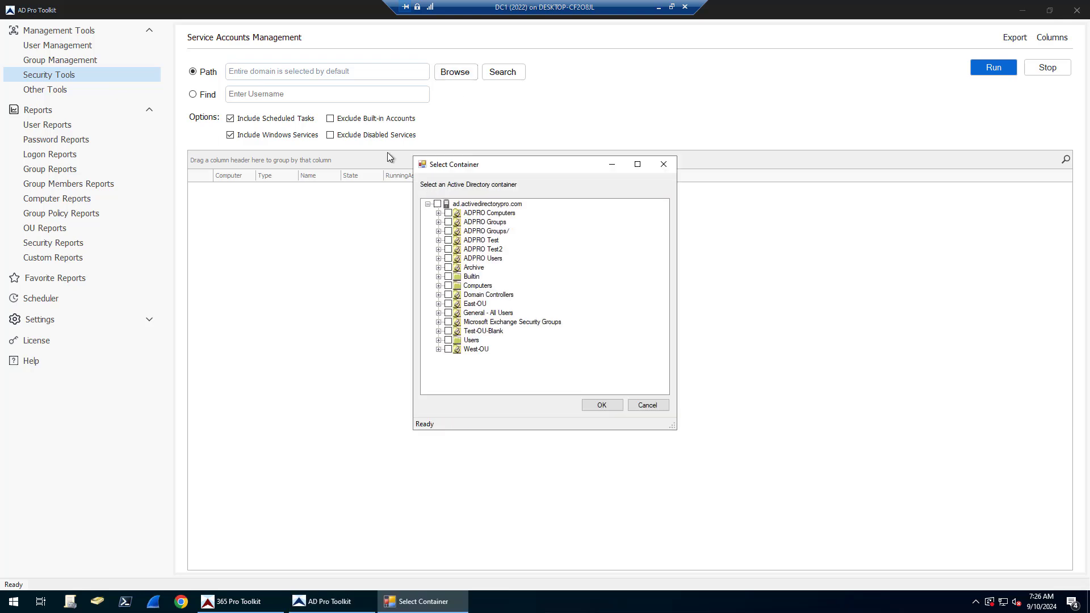
pyautogui.click(448, 241)
pyautogui.click(651, 406)
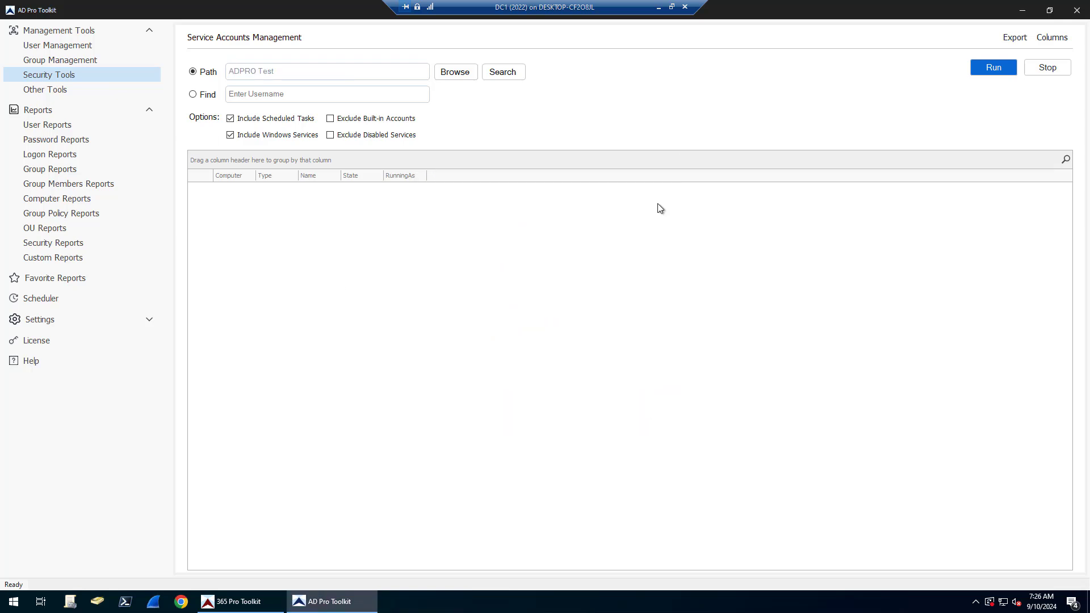
# - Run the scan and check the services running as NT AUTHORITY\LocalService, such as Windows Audio
pyautogui.click(994, 67)
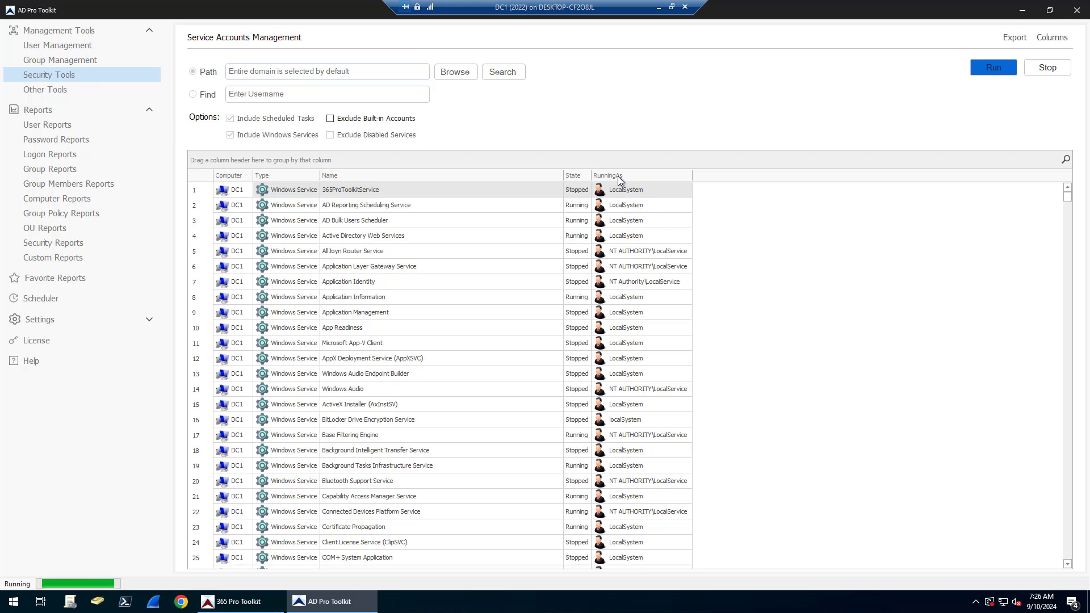
pyautogui.click(665, 254)
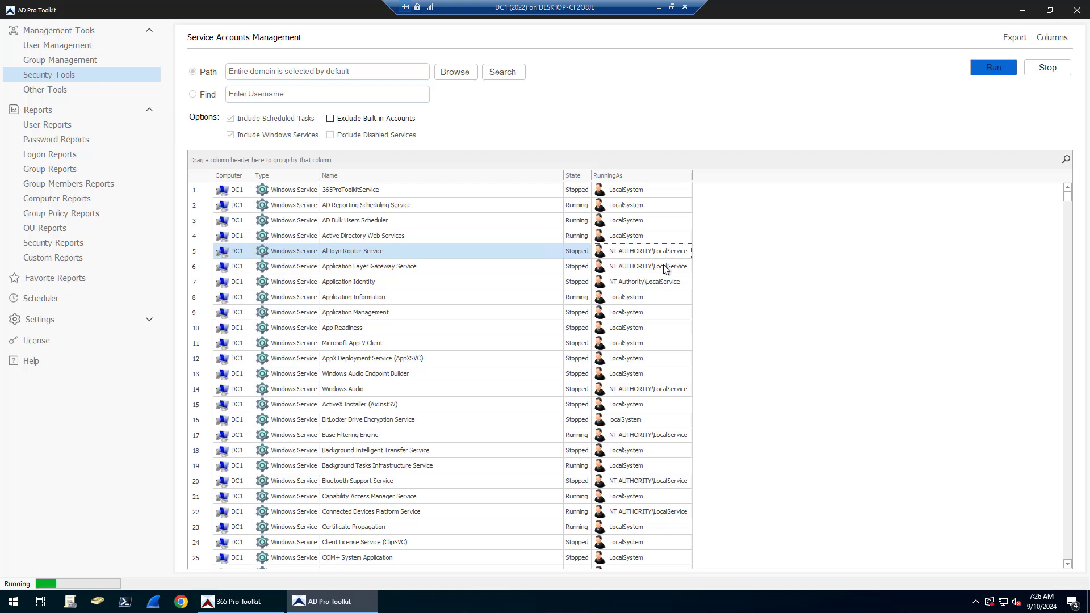
pyautogui.click(663, 266)
pyautogui.click(666, 284)
pyautogui.click(673, 390)
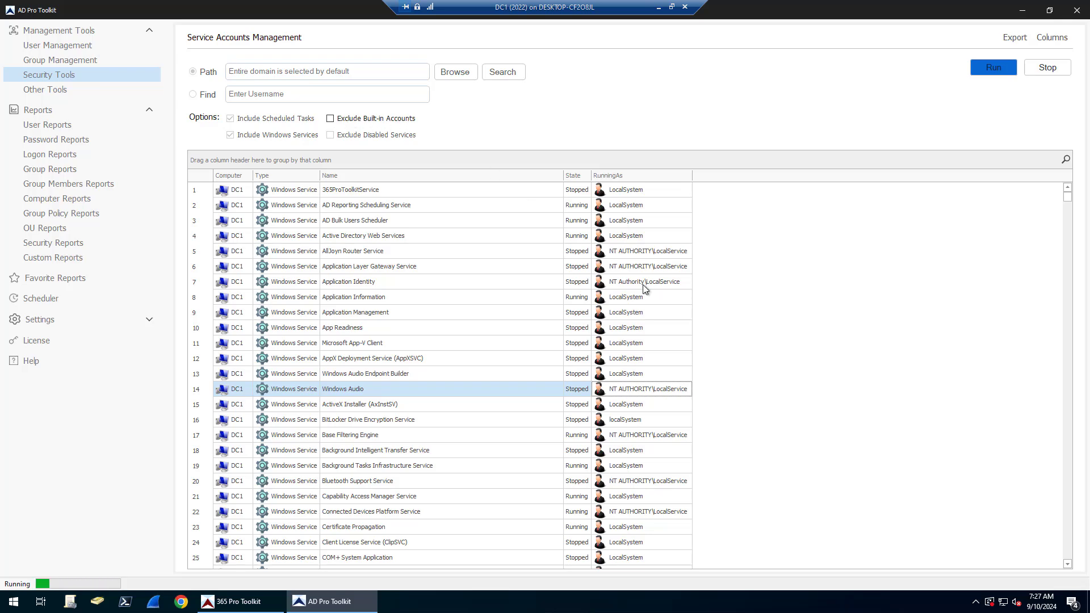
# - Turn on Exclude Built-in Accounts and scroll through the refreshed scheduled-task results
pyautogui.click(330, 118)
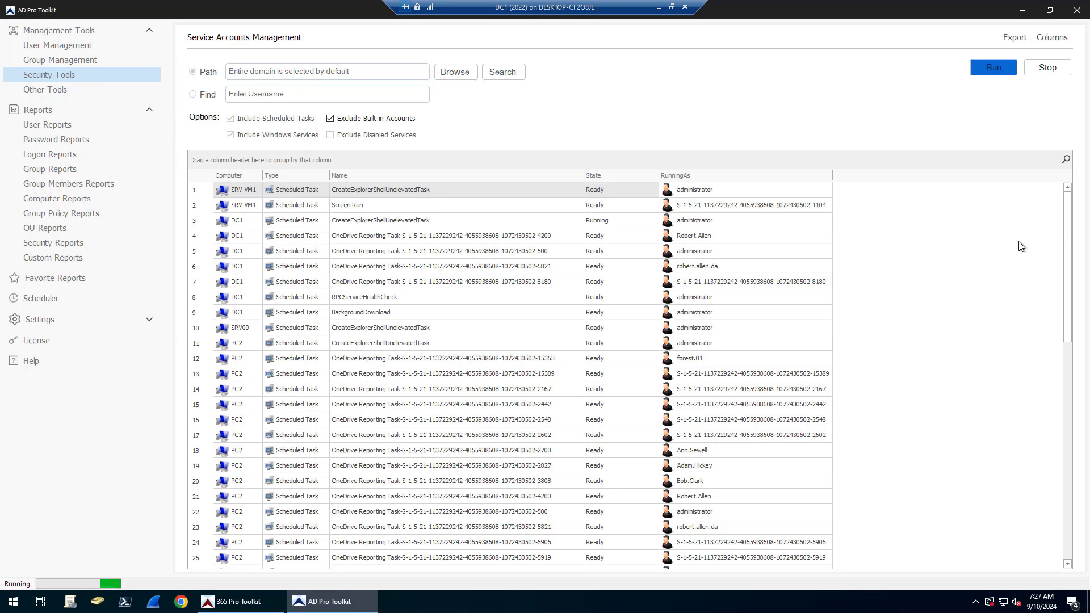
pyautogui.scroll(-1, 1070, 211)
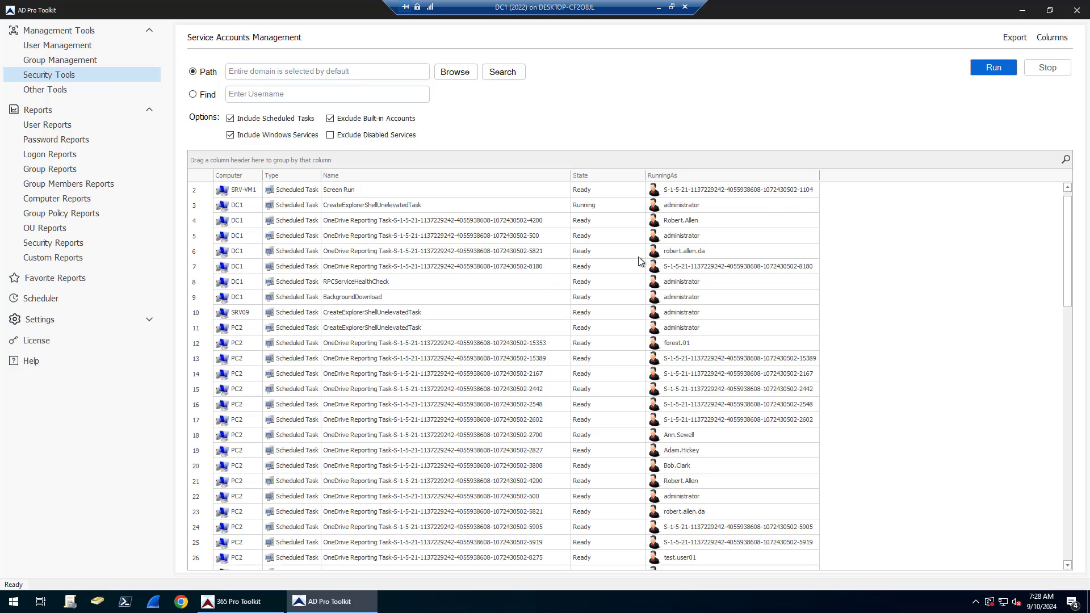
# - Review the tasks running under user accounts, including SRV09's administrator task, then return to the top
pyautogui.click(699, 251)
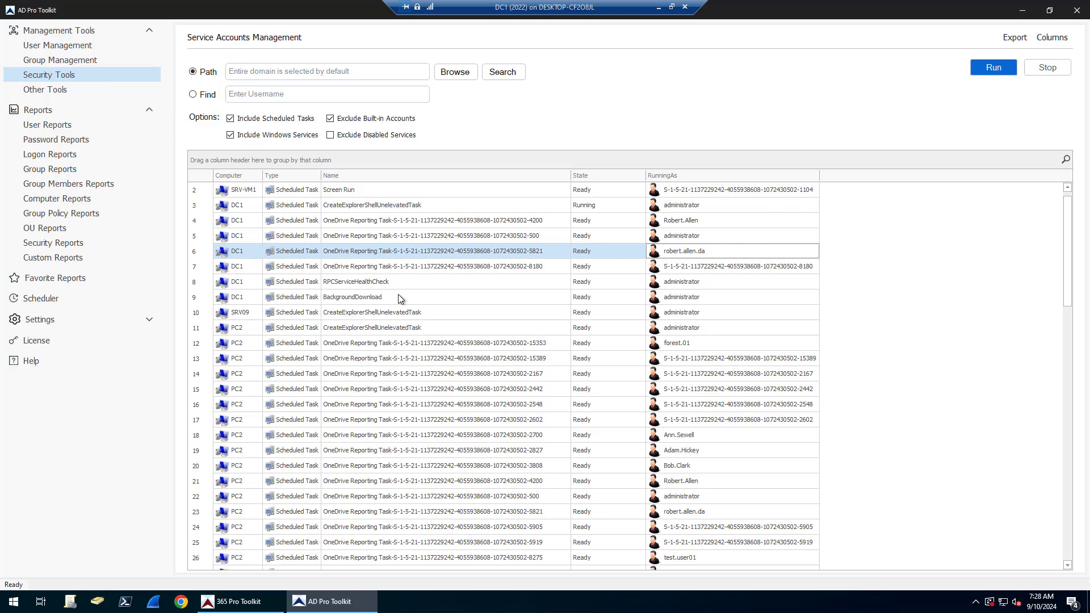
pyautogui.click(681, 316)
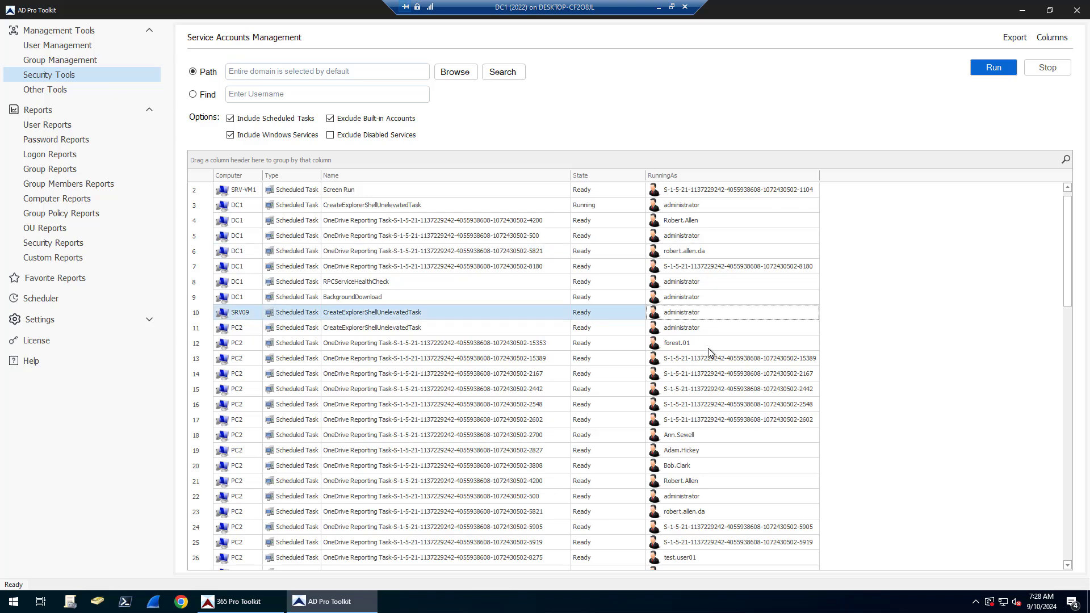
pyautogui.scroll(-4, 708, 349)
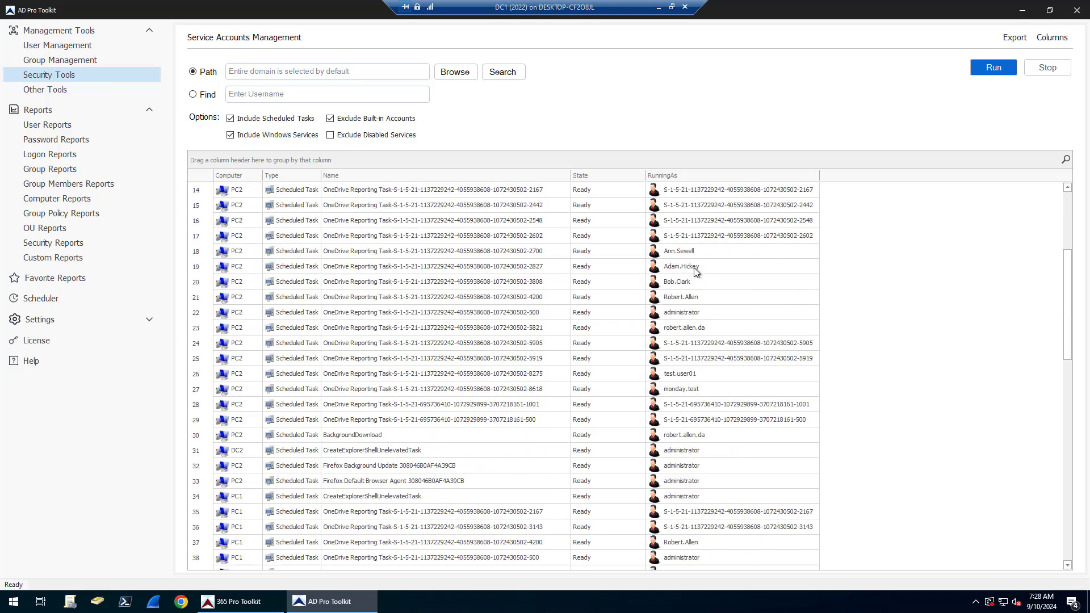
pyautogui.click(694, 267)
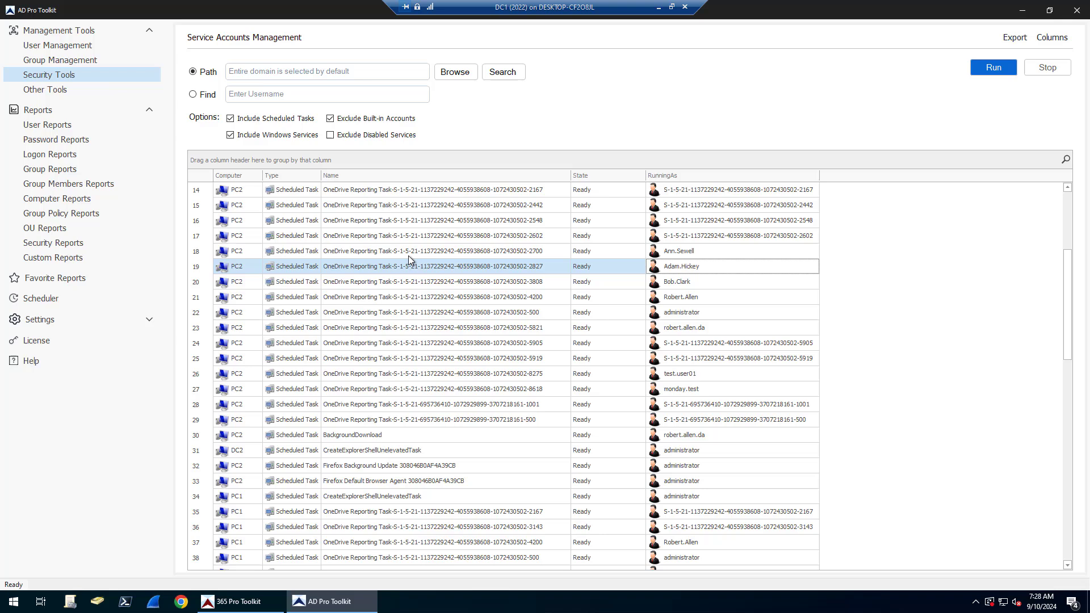
pyautogui.scroll(-6, 681, 440)
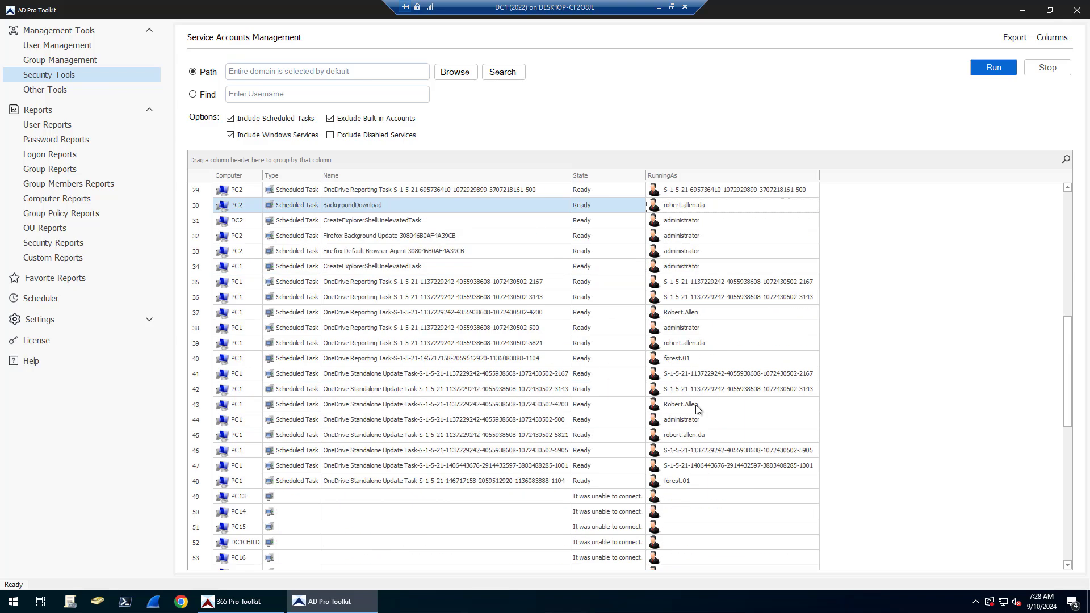
pyautogui.click(716, 442)
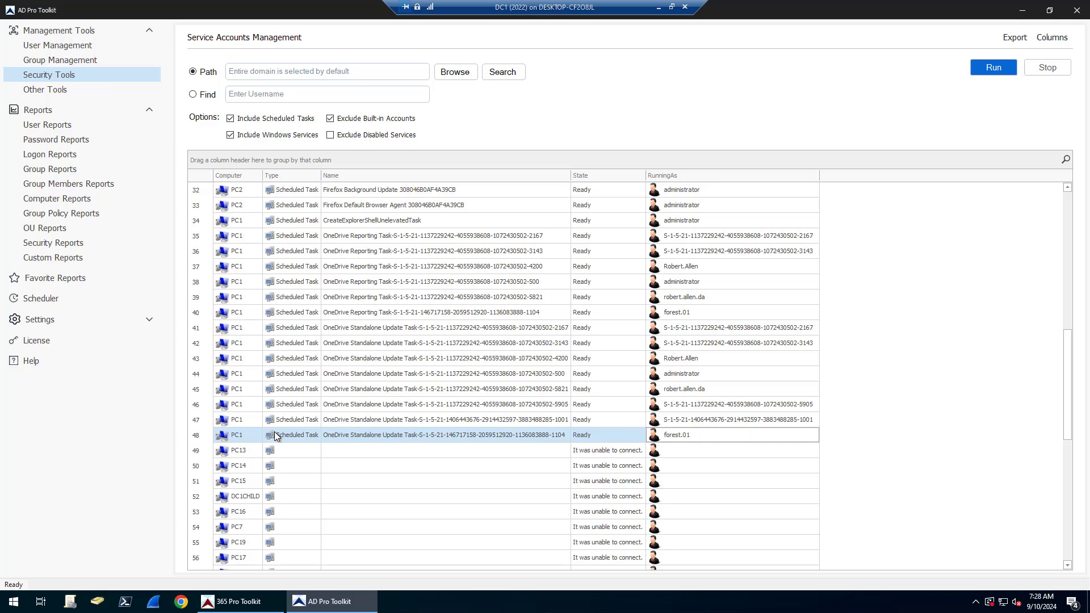
pyautogui.scroll(-7, 543, 382)
pyautogui.scroll(10, 556, 372)
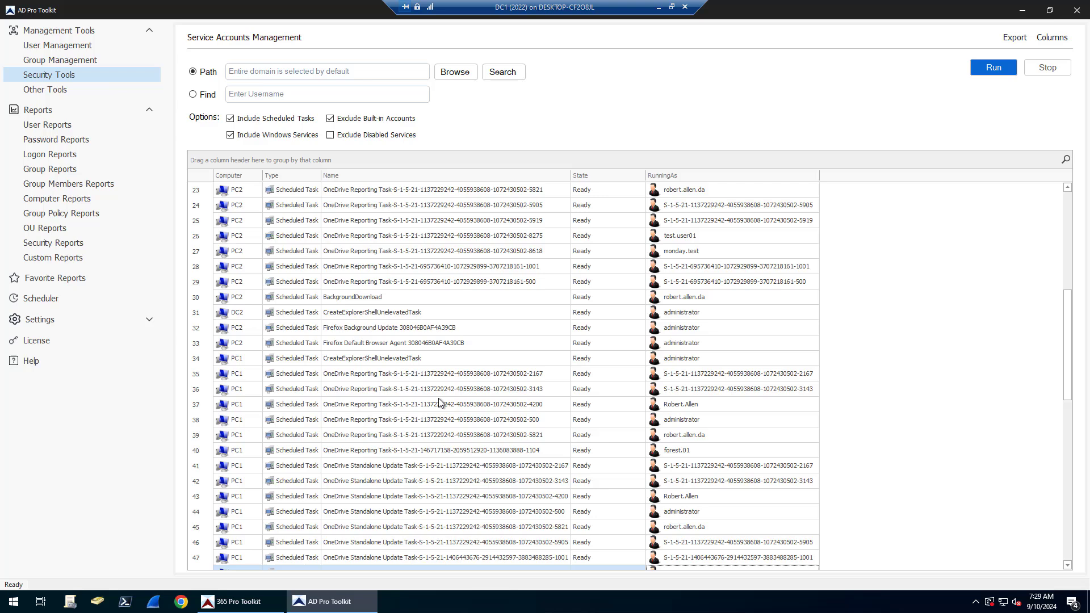
pyautogui.scroll(6, 440, 402)
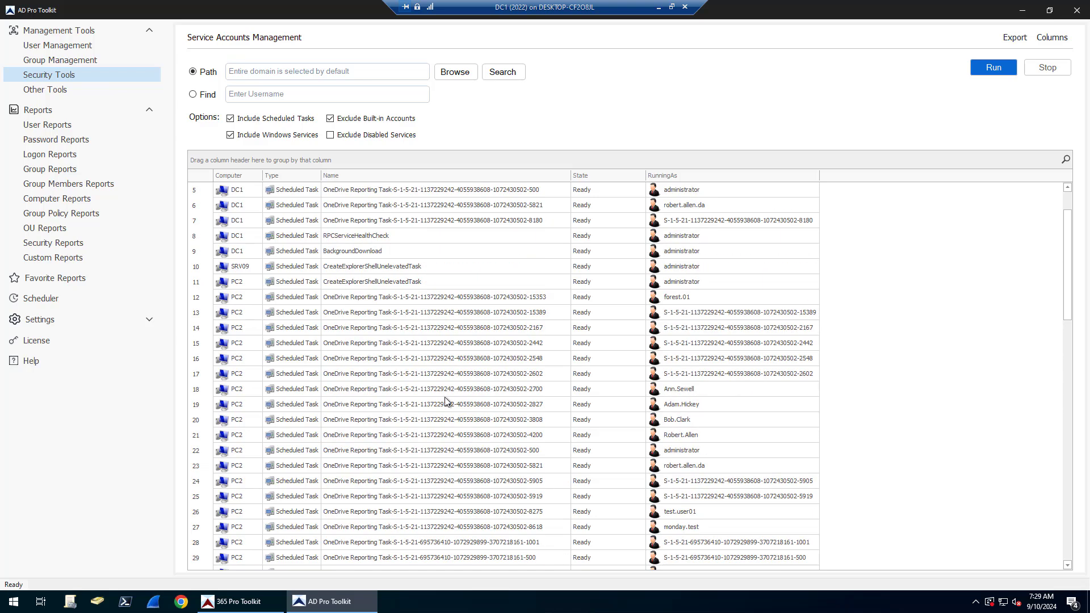
pyautogui.scroll(2, 440, 404)
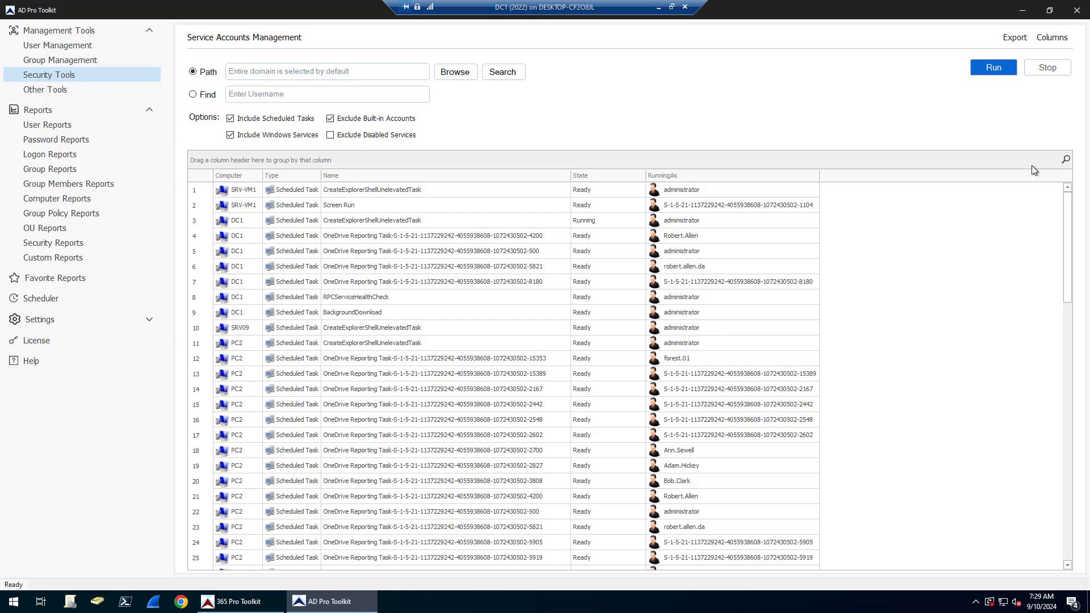
# - Open the grid's text search, then clear the Find box so all results show
pyautogui.click(1066, 161)
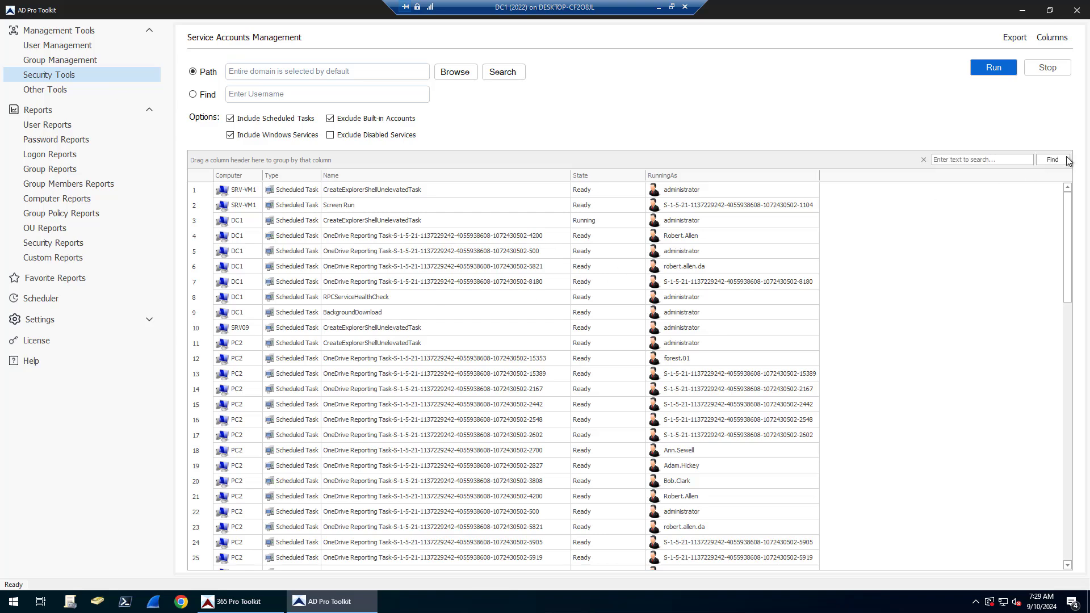
pyautogui.click(980, 160)
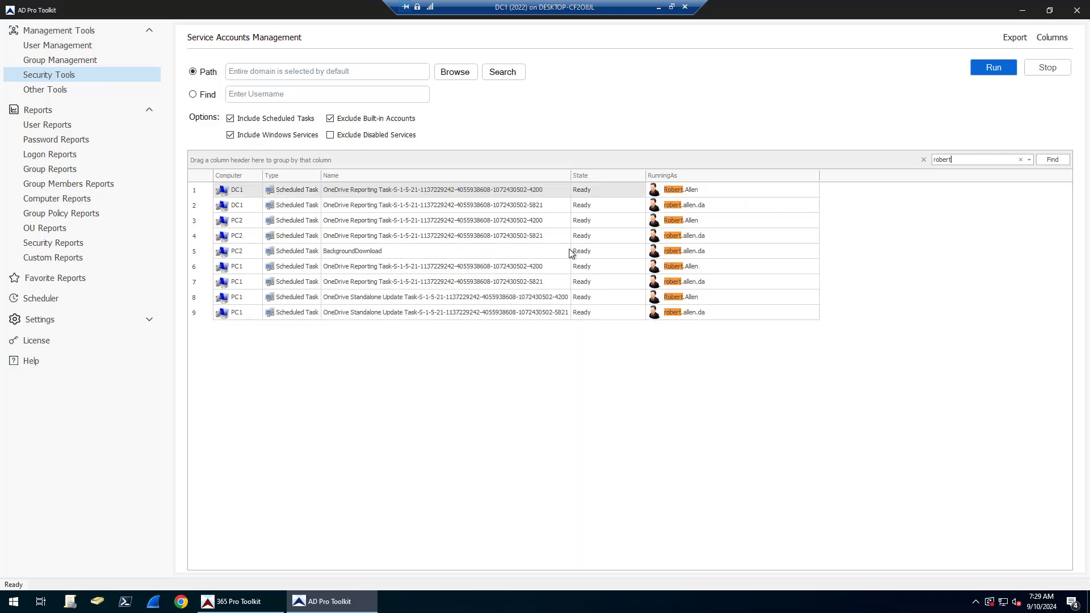
pyautogui.click(1021, 160)
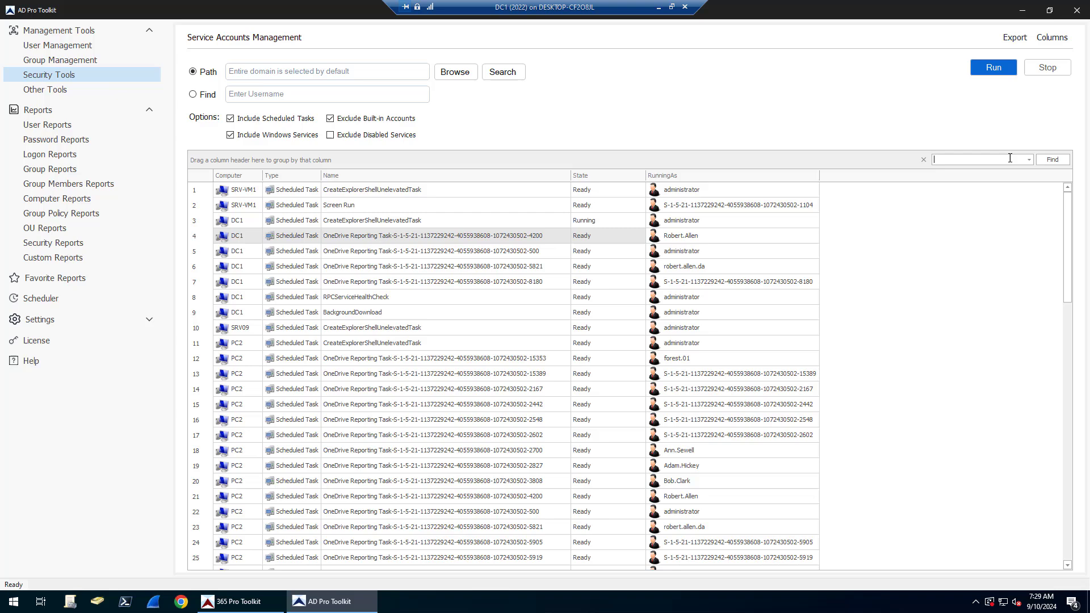
pyautogui.click(815, 176)
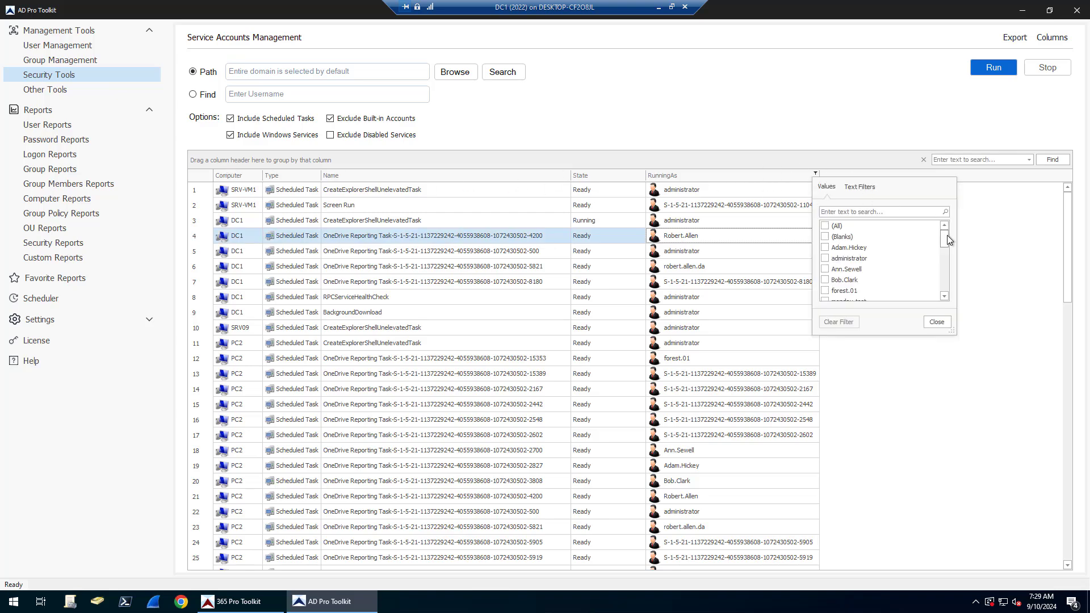
pyautogui.moveTo(947, 238); pyautogui.dragTo(849, 230)
pyautogui.click(825, 259)
pyautogui.click(825, 258)
pyautogui.click(825, 248)
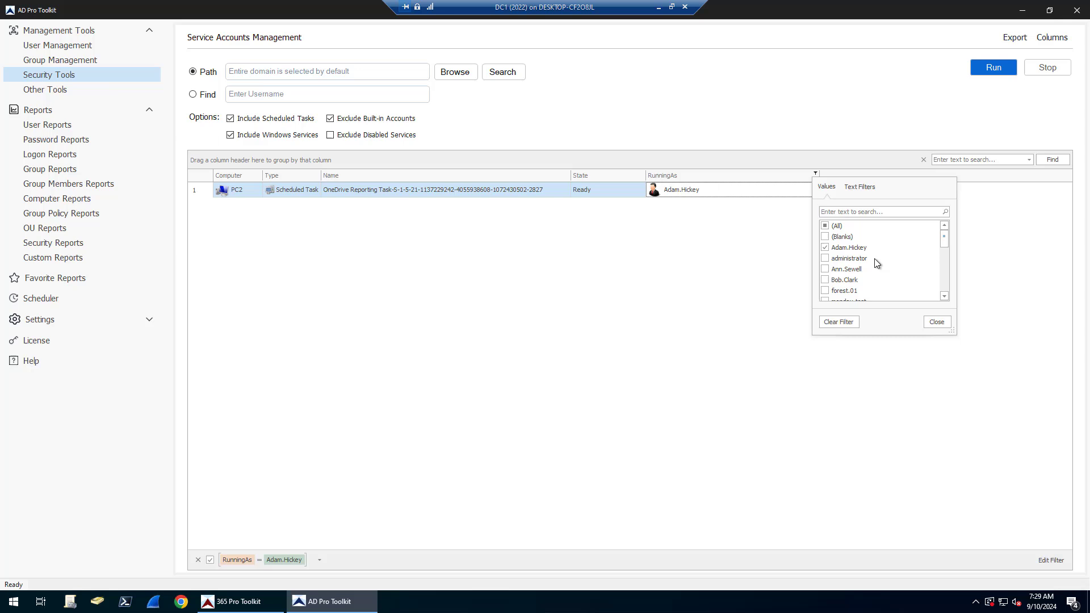
pyautogui.click(933, 322)
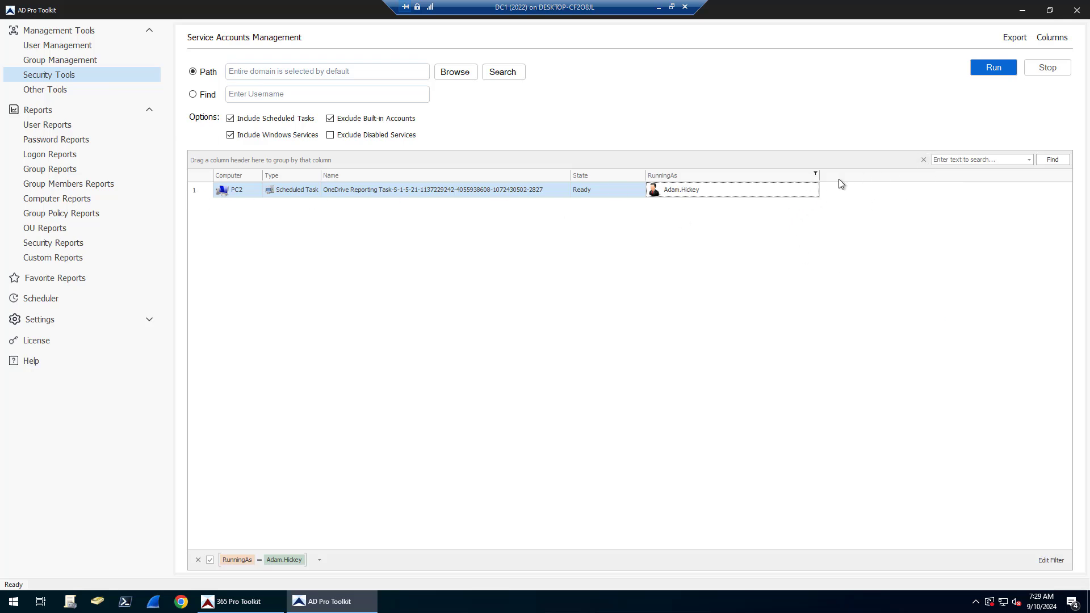
pyautogui.click(198, 560)
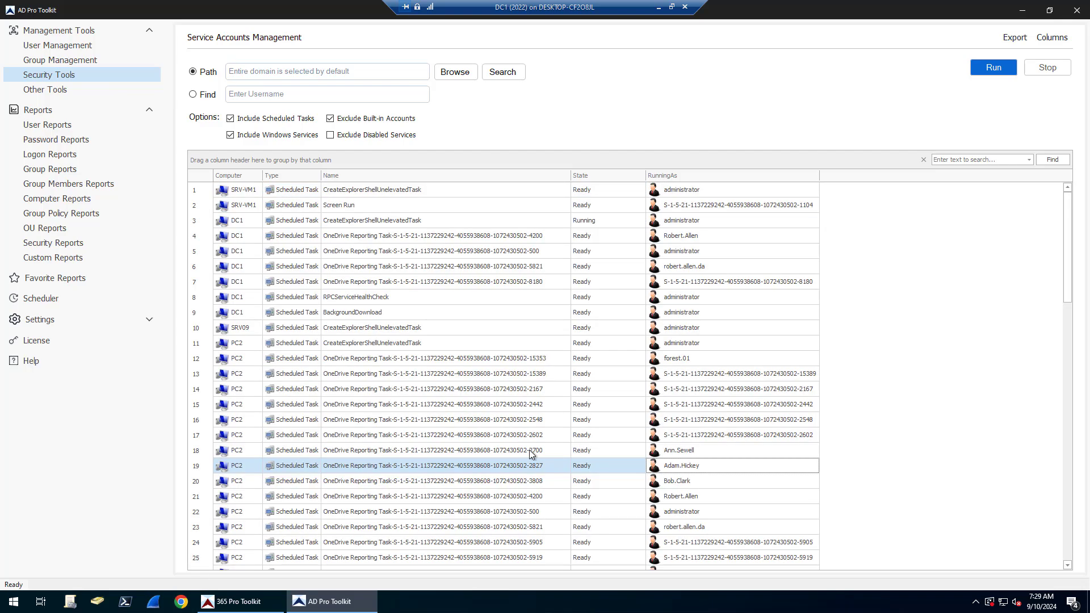
# - Switch to Find mode for a username, untick Exclude Built-in Accounts, and rerun the scan
pyautogui.click(193, 95)
pyautogui.click(297, 95)
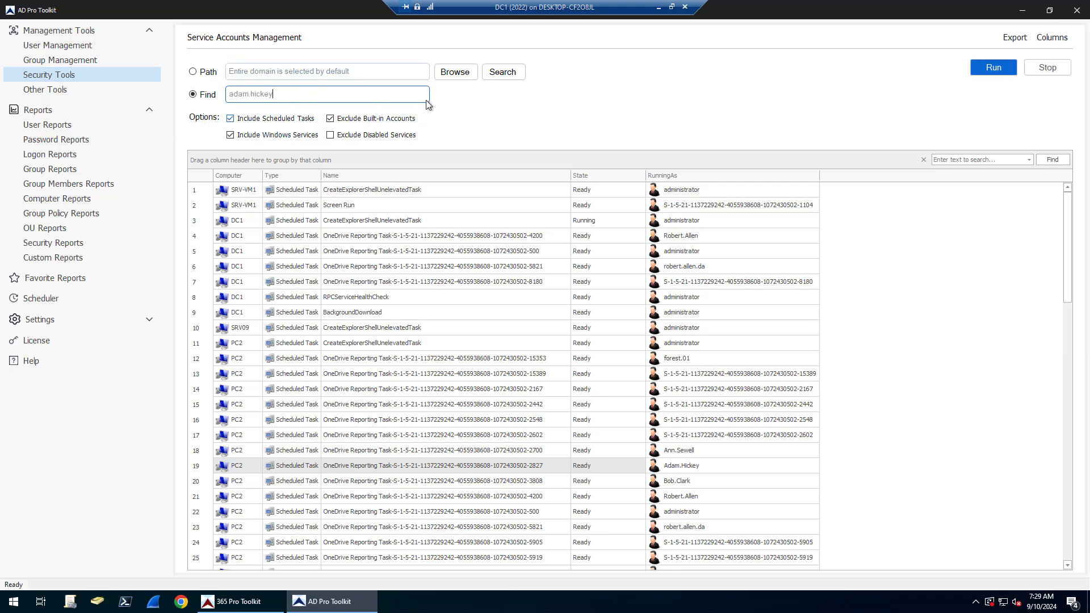
pyautogui.click(350, 117)
pyautogui.click(994, 67)
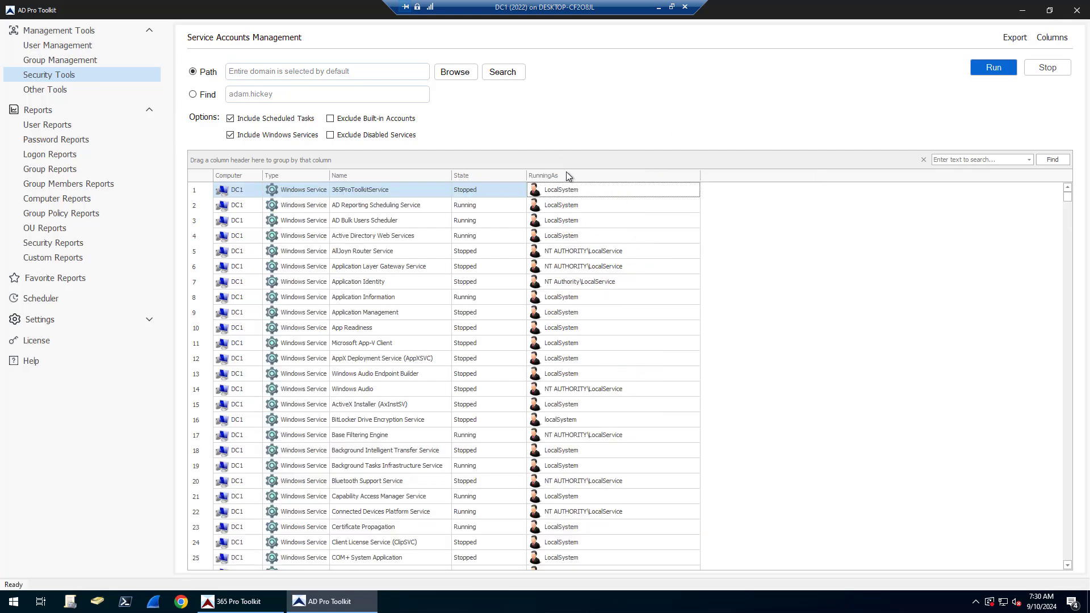
pyautogui.click(1017, 39)
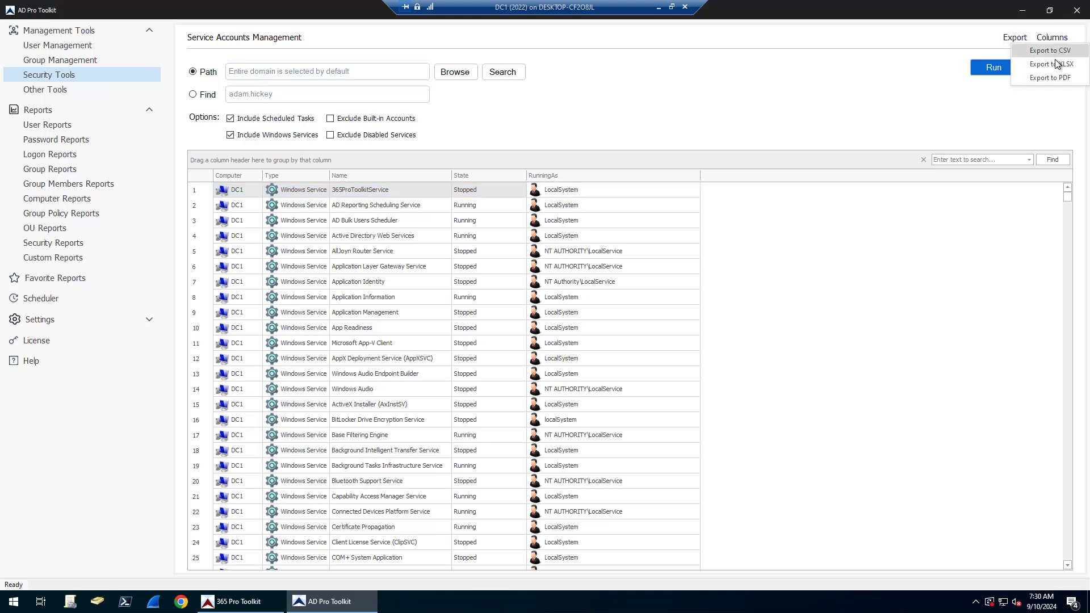
pyautogui.click(1055, 76)
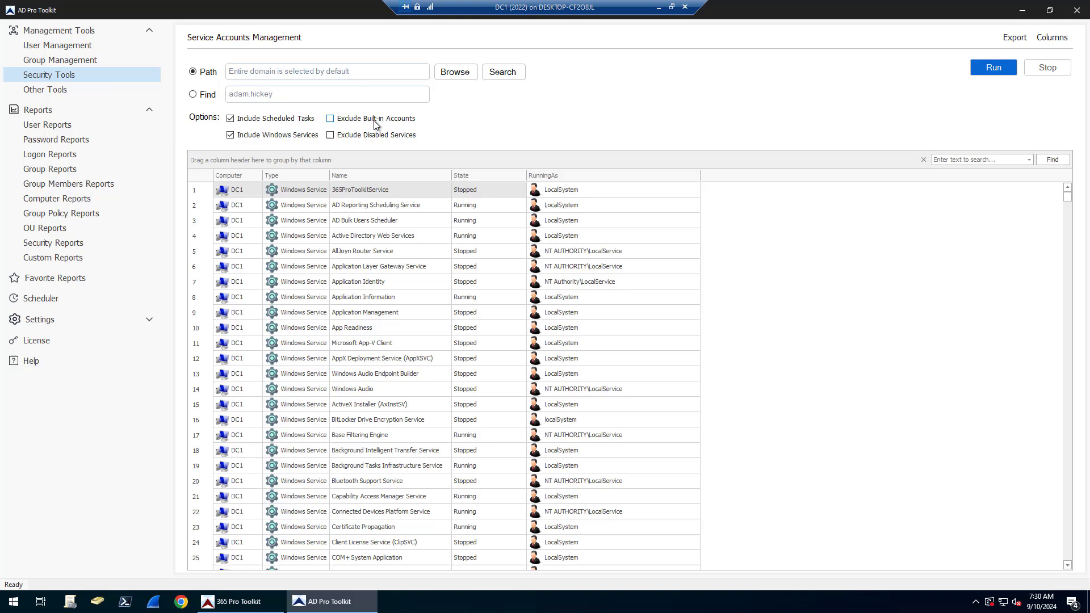
# - Open the RunningAs filter and check administrator plus the first several user and test accounts
pyautogui.click(696, 173)
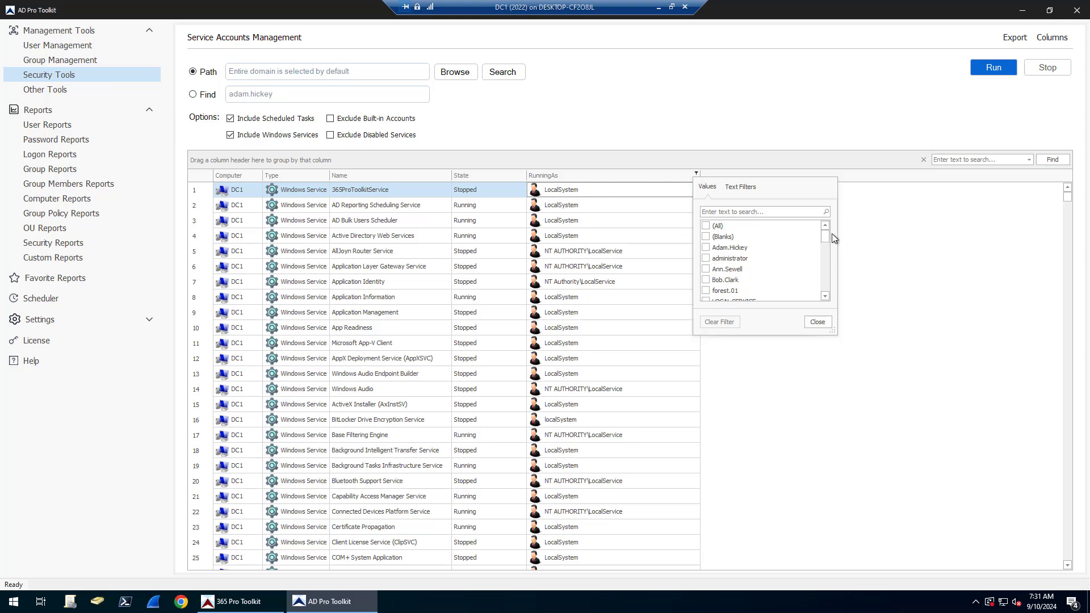
pyautogui.moveTo(826, 235)
pyautogui.mouseDown()
pyautogui.moveTo(827, 297)
pyautogui.moveTo(826, 234)
pyautogui.mouseUp()
pyautogui.click(744, 248)
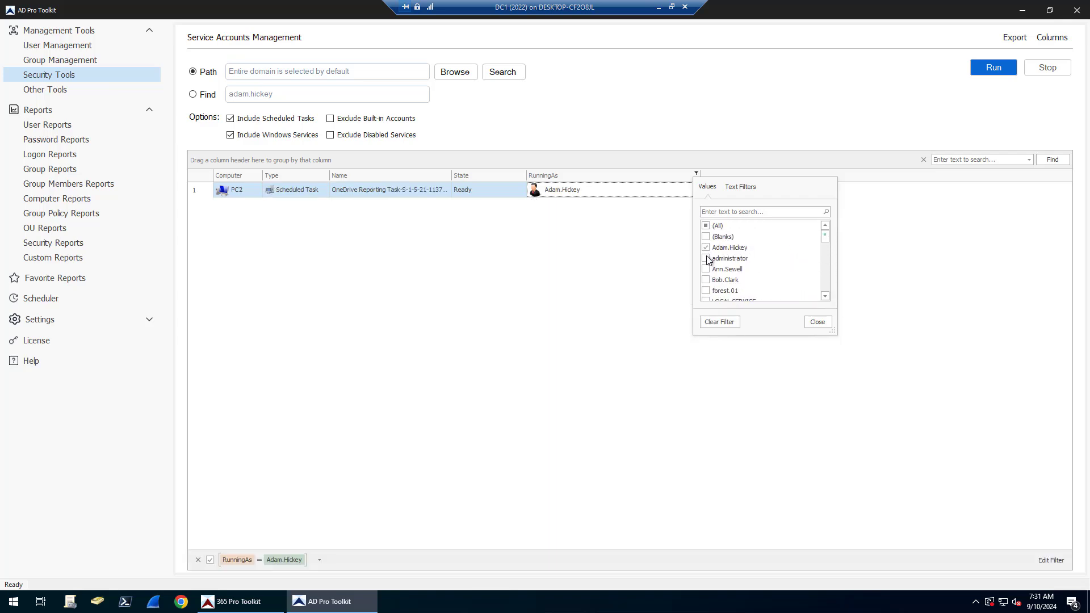
pyautogui.click(706, 258)
pyautogui.click(706, 269)
pyautogui.click(705, 280)
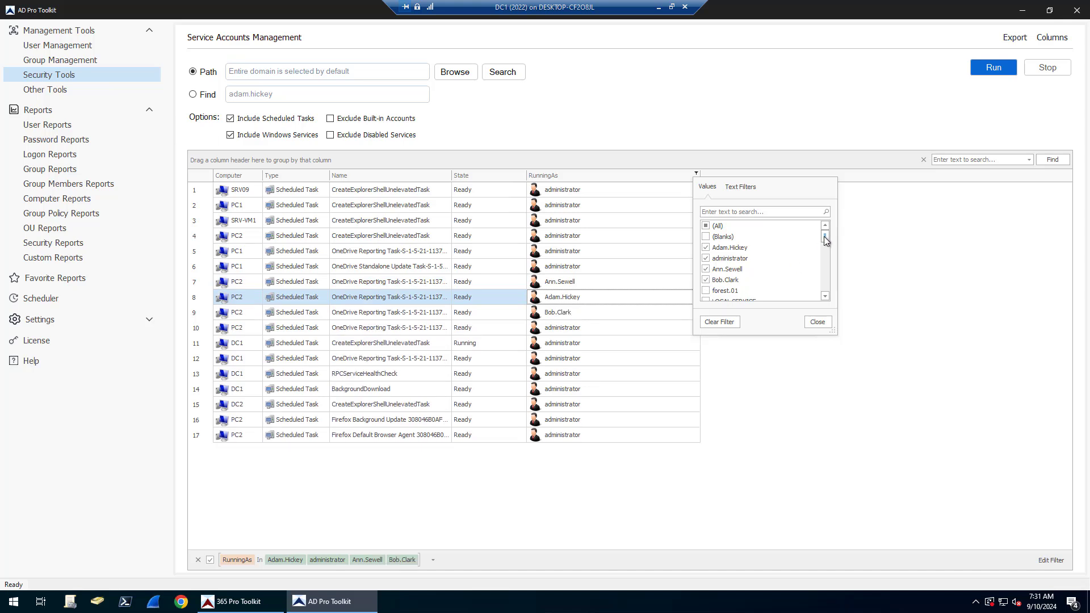
pyautogui.moveTo(824, 236); pyautogui.dragTo(819, 249)
pyautogui.click(707, 259)
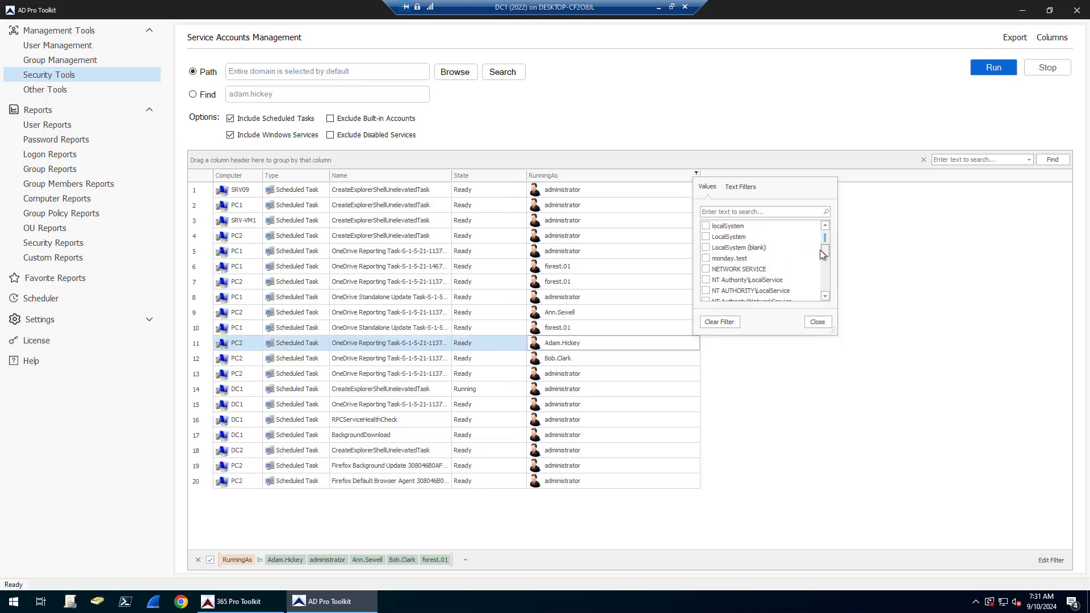
pyautogui.click(706, 258)
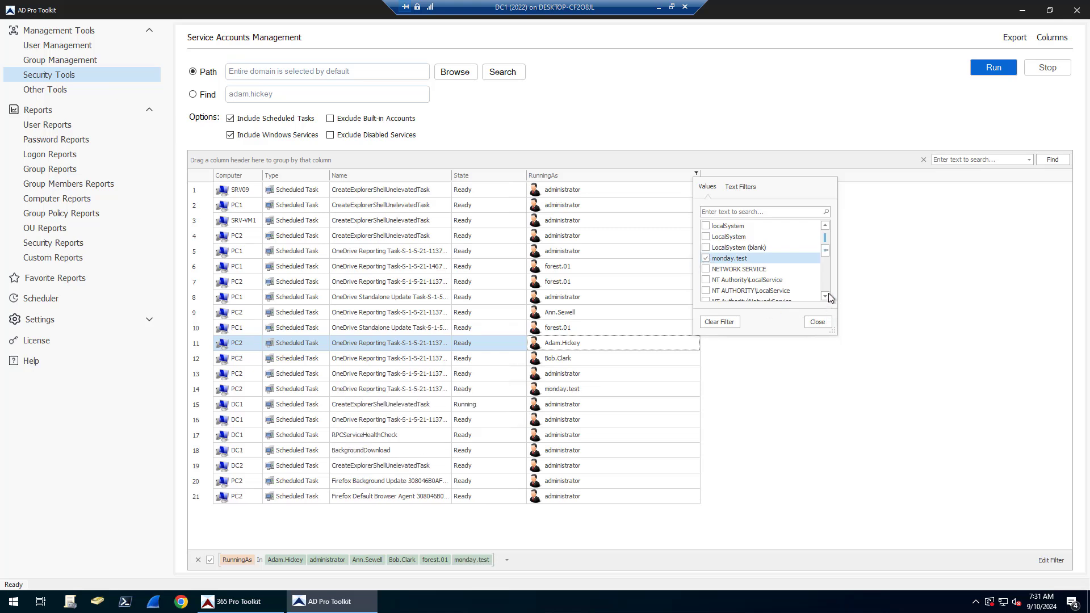
# - Check the remaining user, admin and test accounts, close the filter, and browse the 31 matching tasks
pyautogui.scroll(-3, 825, 256)
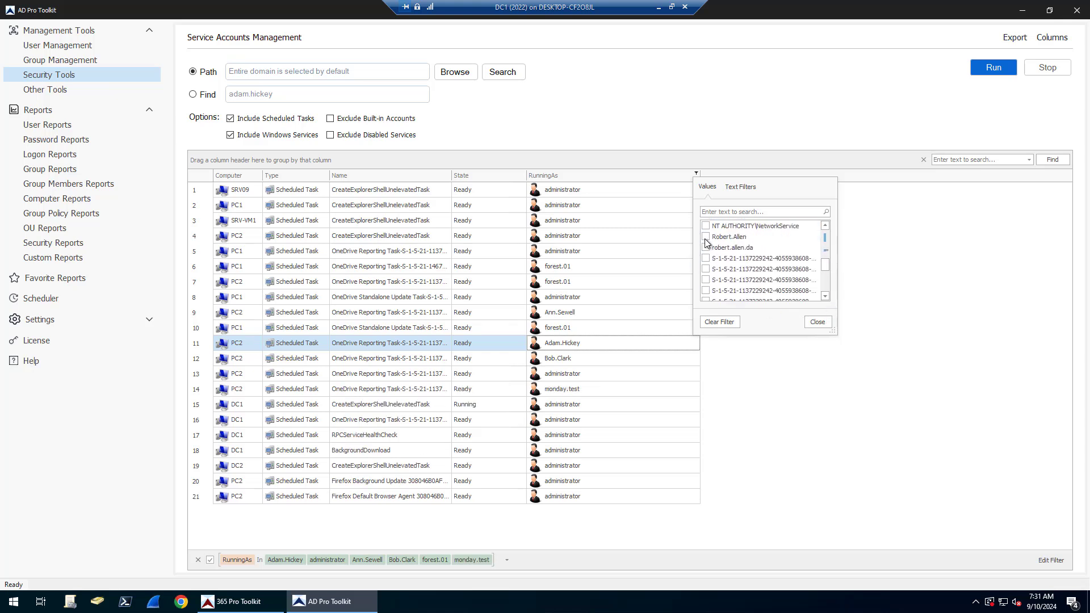
pyautogui.click(706, 238)
pyautogui.click(706, 248)
pyautogui.moveTo(828, 265); pyautogui.dragTo(823, 288)
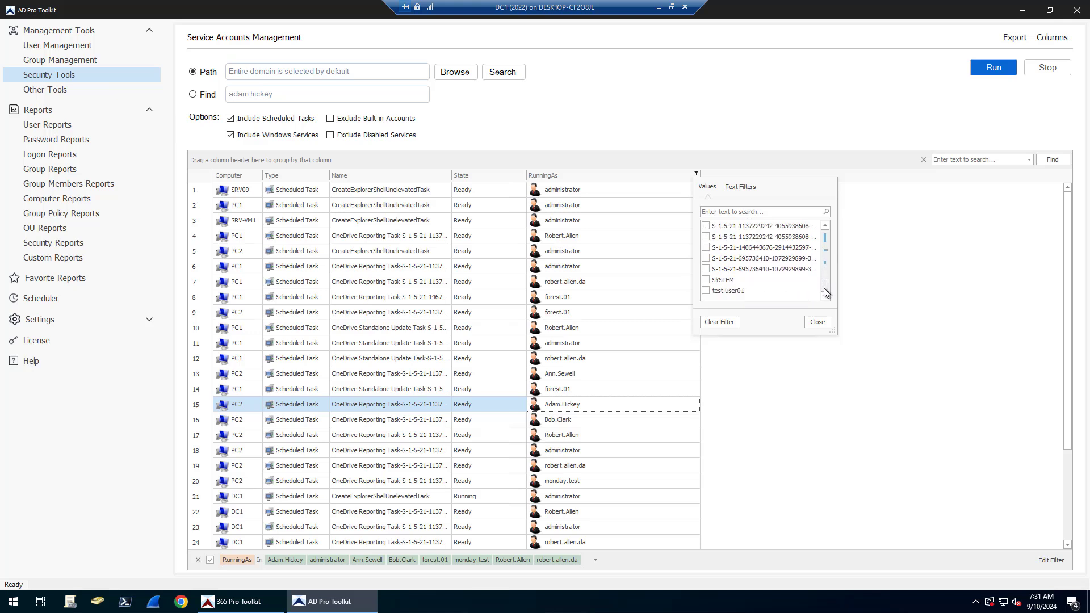
pyautogui.click(706, 292)
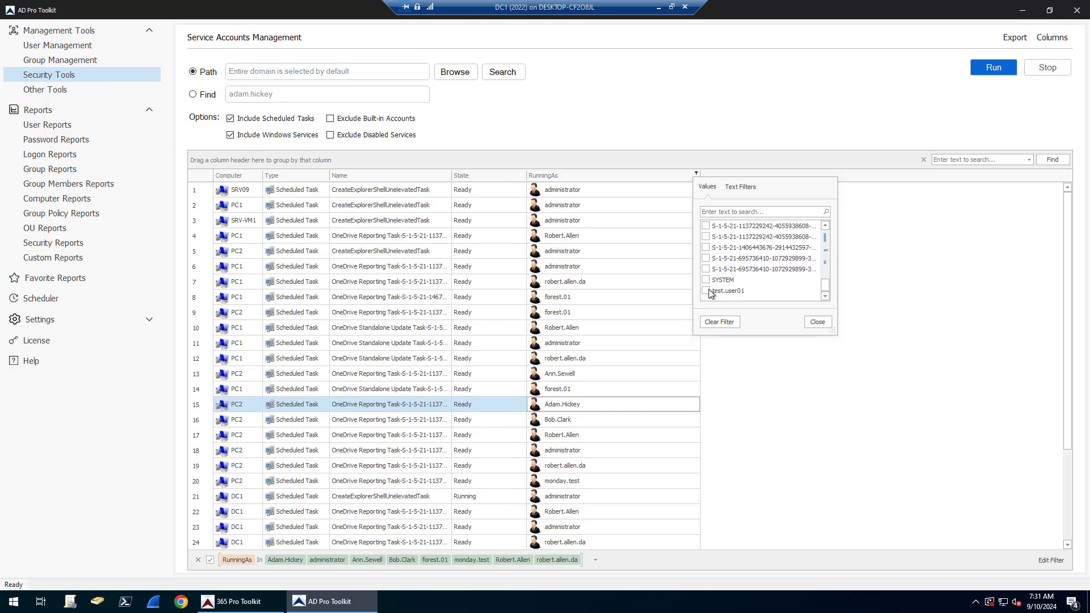
pyautogui.click(815, 321)
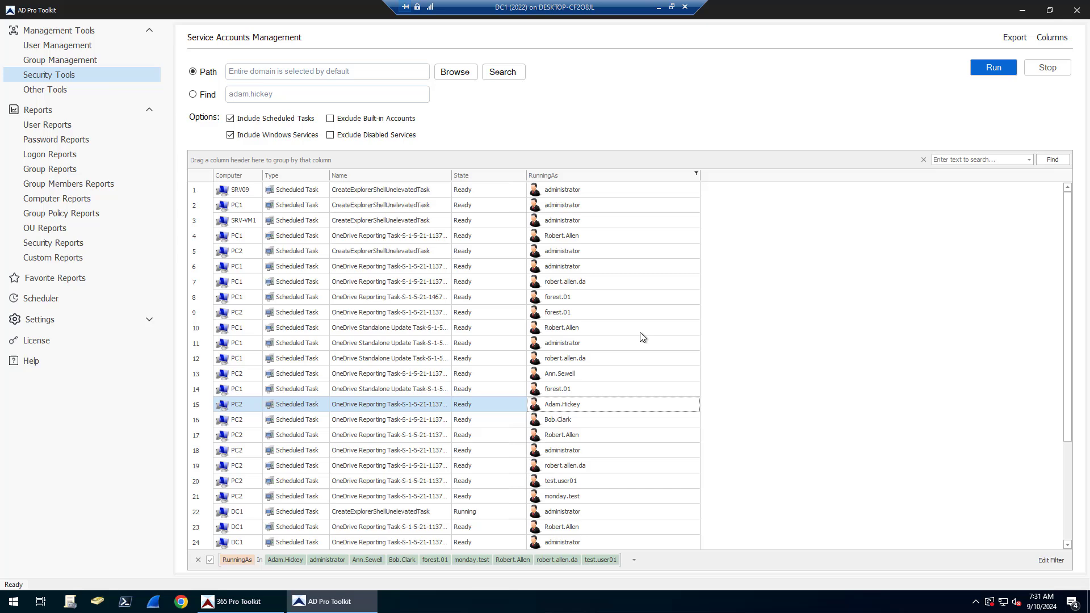
pyautogui.scroll(-3, 641, 337)
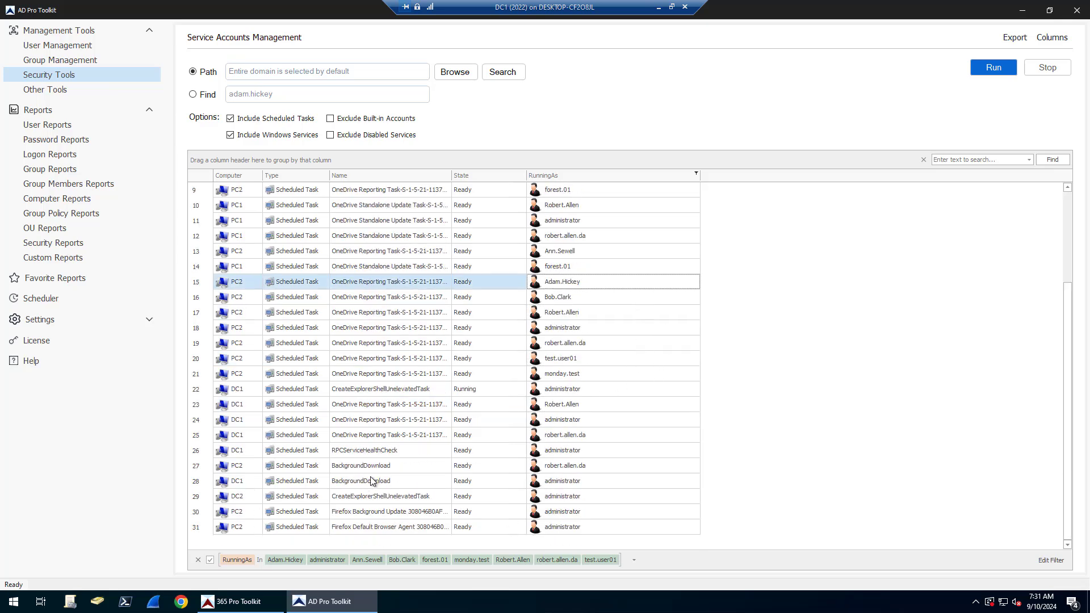
pyautogui.scroll(3, 428, 484)
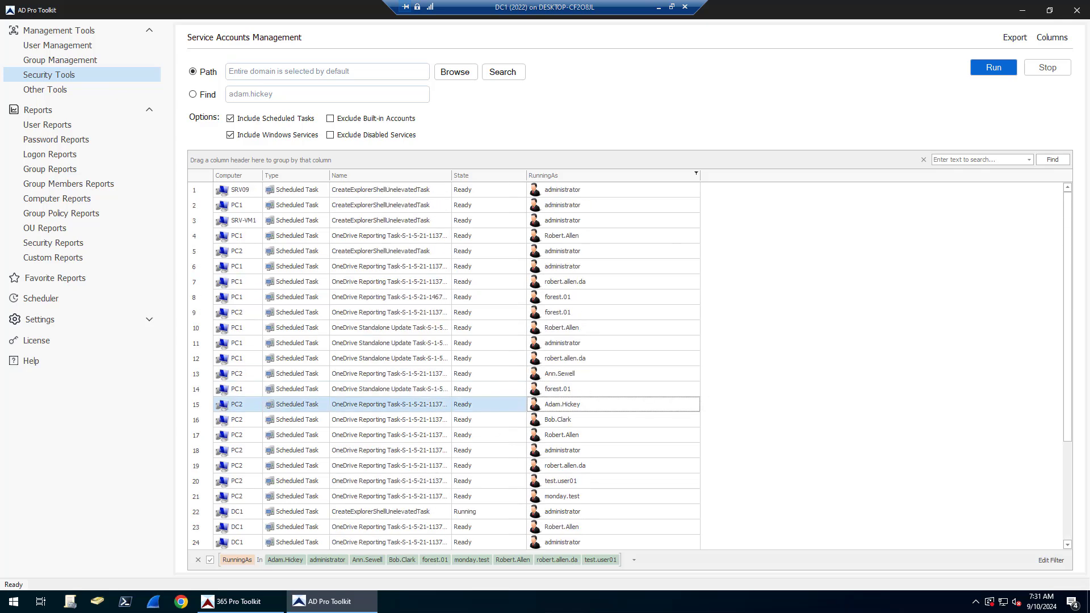
pyautogui.click(377, 358)
pyautogui.scroll(-3, 376, 397)
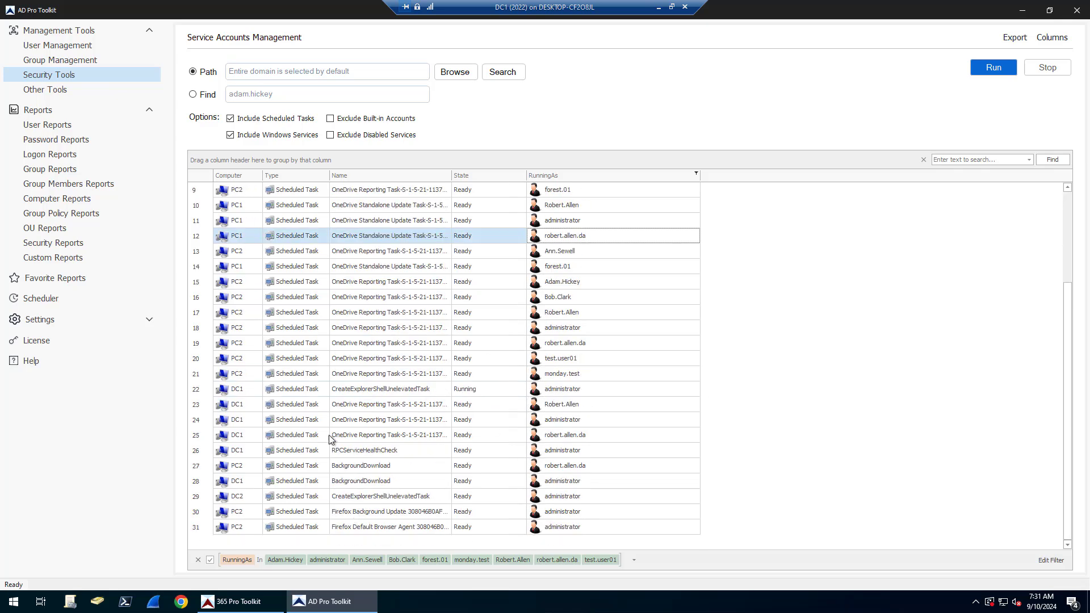
# - Clear the RunningAs filter with the red X on the grid's filter bar
pyautogui.click(197, 564)
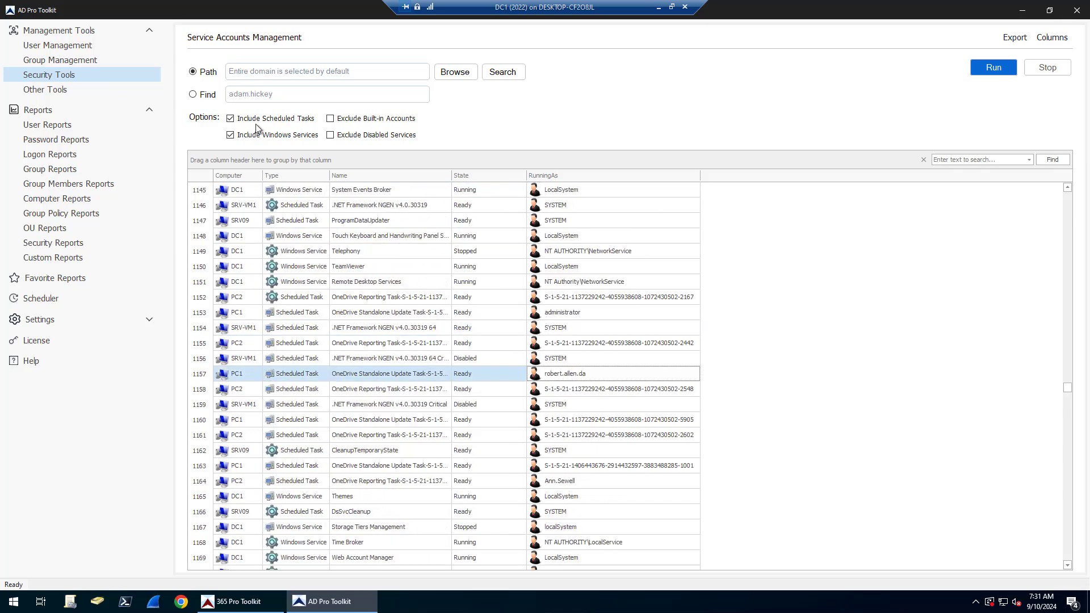